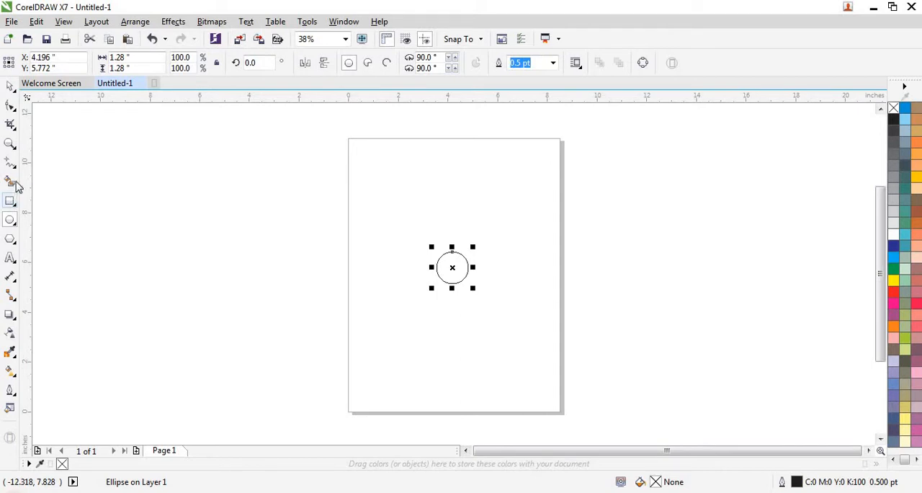
# Apply an outside contour to the circle with 6 steps at an offset of about 0.953 inches.
pyautogui.click(10, 317)
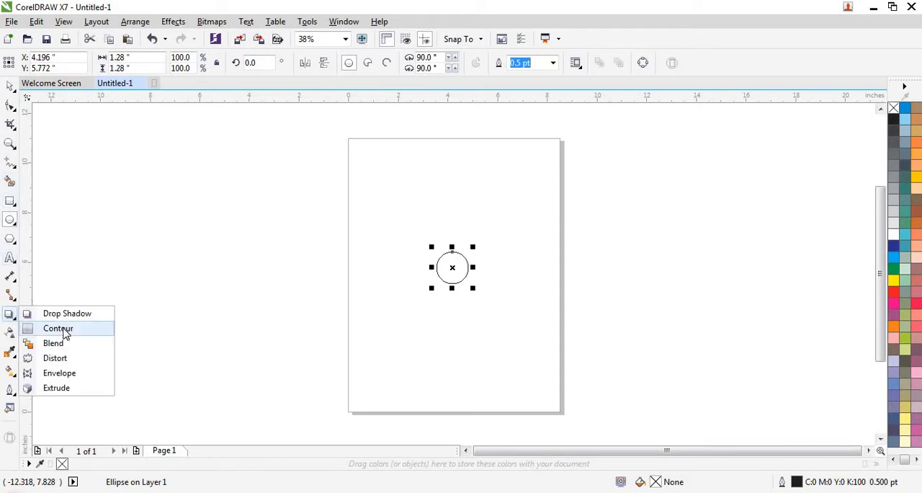
pyautogui.click(63, 329)
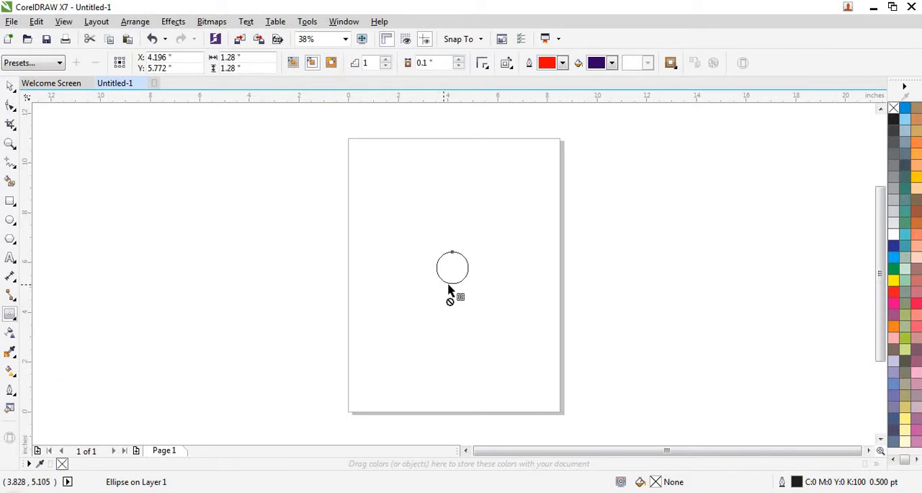
pyautogui.moveTo(452, 285); pyautogui.dragTo(448, 309)
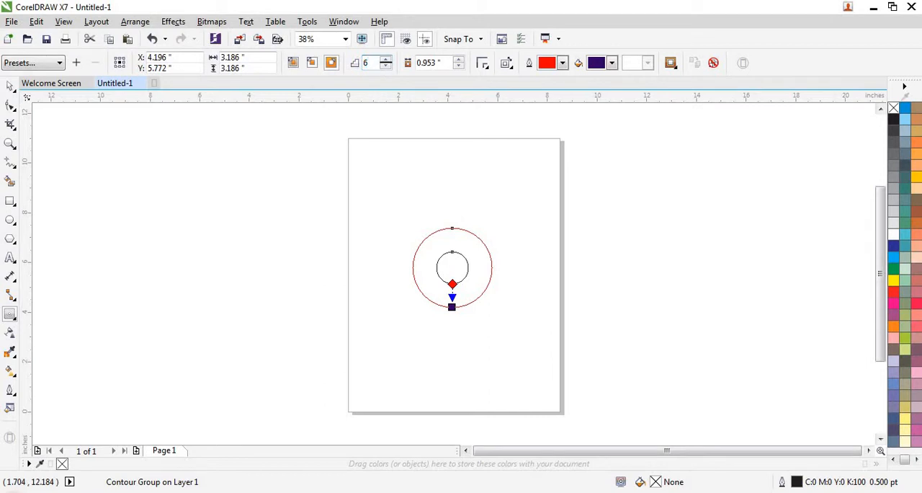
pyautogui.press('Return')
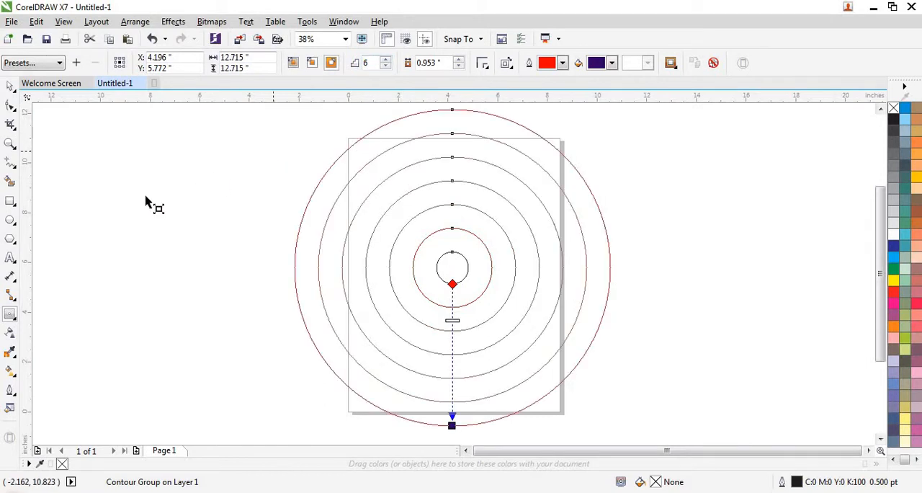
# Draw a vertical line about 13.82 inches long and centre it on the concentric circles.
pyautogui.click(11, 163)
pyautogui.click(84, 175)
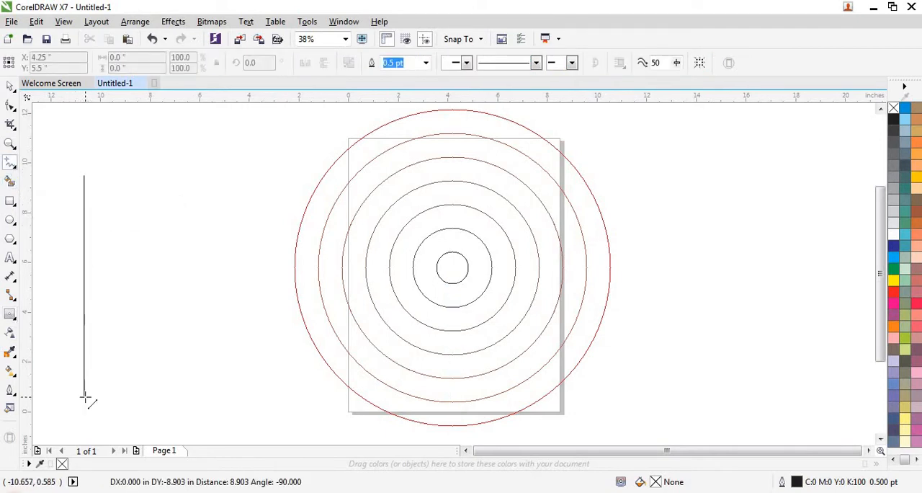
pyautogui.scroll(-1, 183, 313)
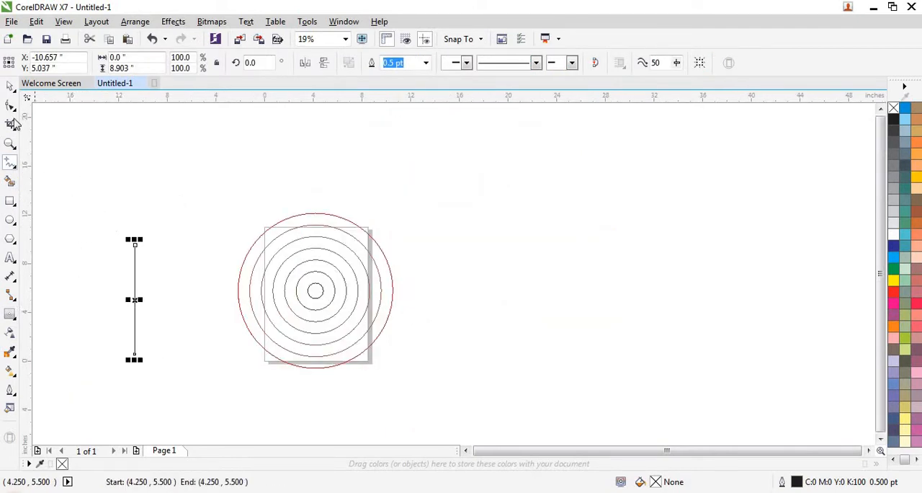
pyautogui.click(10, 86)
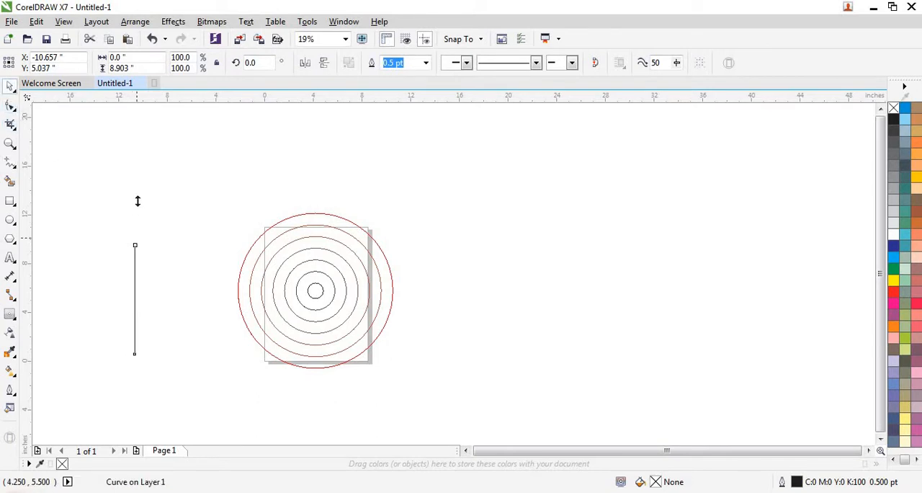
pyautogui.moveTo(138, 201)
pyautogui.mouseDown()
pyautogui.moveTo(142, 171)
pyautogui.moveTo(138, 185)
pyautogui.mouseUp()
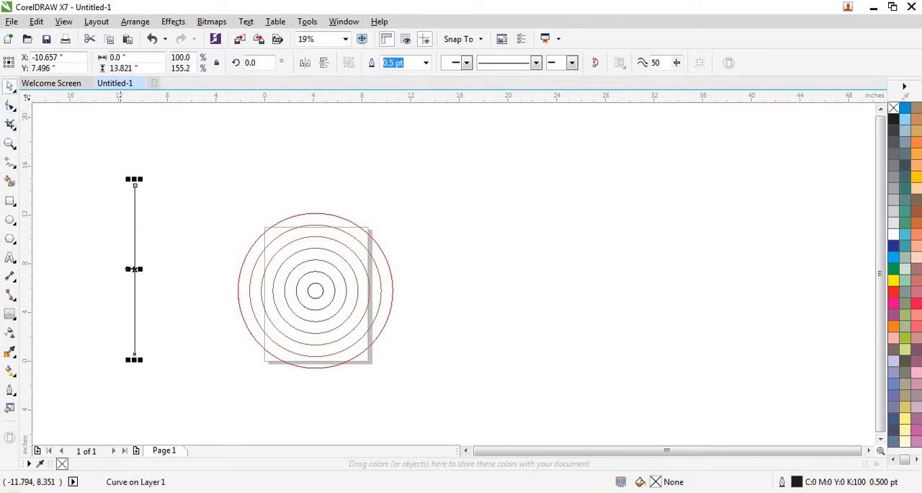
pyautogui.moveTo(134, 269); pyautogui.dragTo(316, 285)
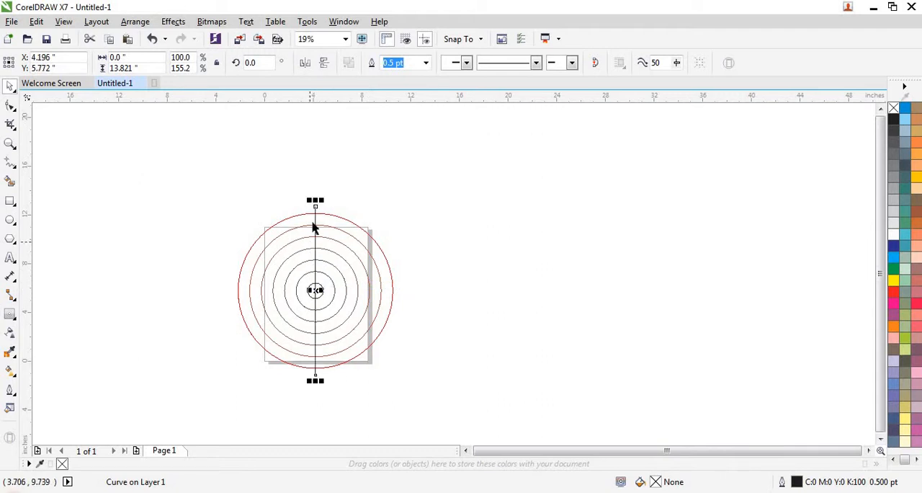
# Duplicate the vertical line in place and rotate the copy to 270 degrees to form a cross.
pyautogui.rightClick(317, 220)
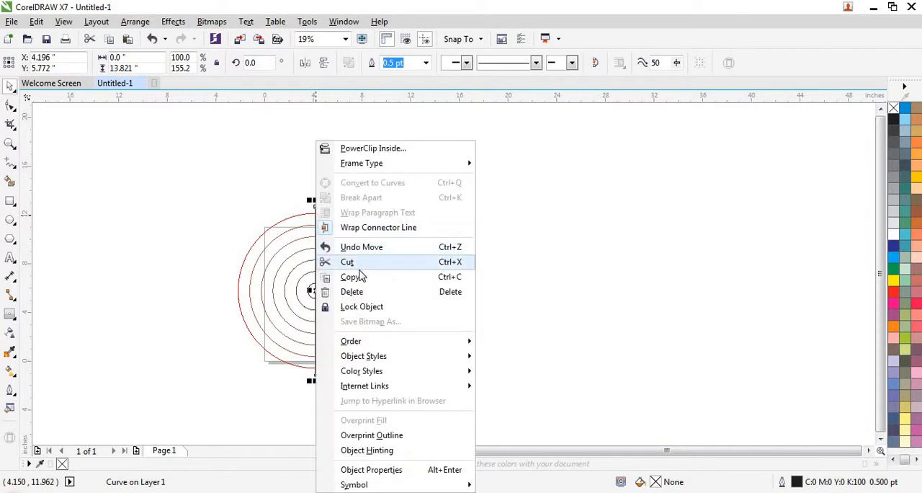
pyautogui.click(354, 275)
pyautogui.rightClick(411, 223)
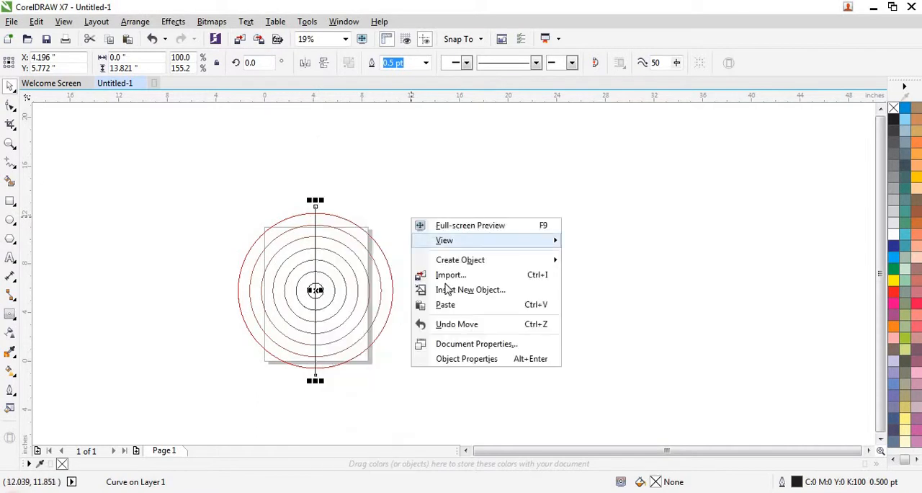
pyautogui.click(449, 303)
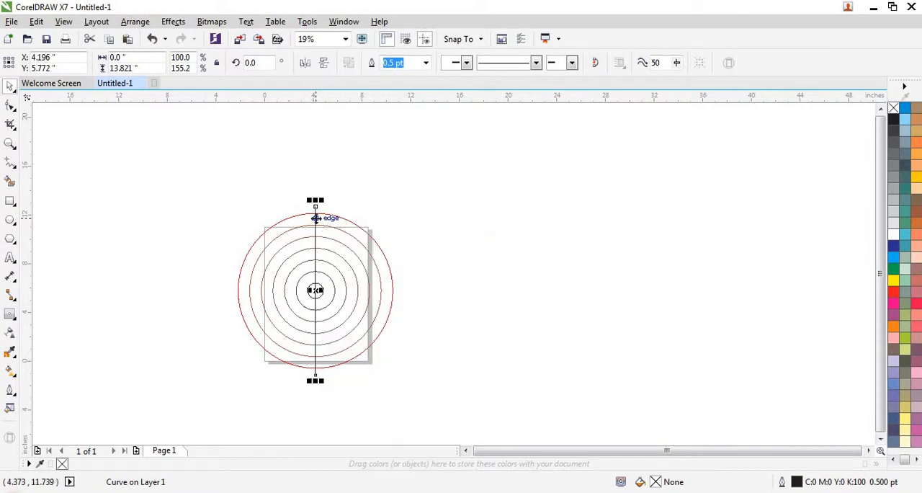
pyautogui.click(316, 218)
pyautogui.moveTo(316, 199); pyautogui.dragTo(396, 291)
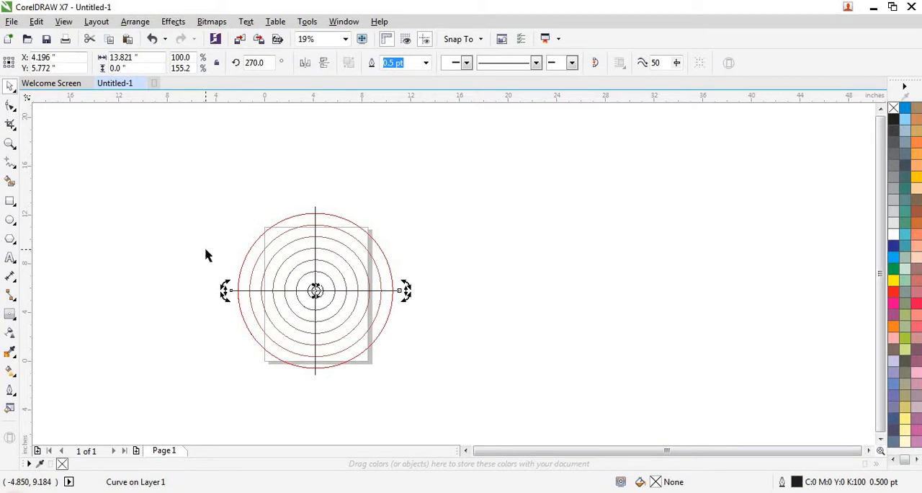
# Rotate the circles and both crossing lines together to 315 degrees so the lines run diagonally.
pyautogui.moveTo(183, 183); pyautogui.dragTo(425, 385)
pyautogui.click(314, 296)
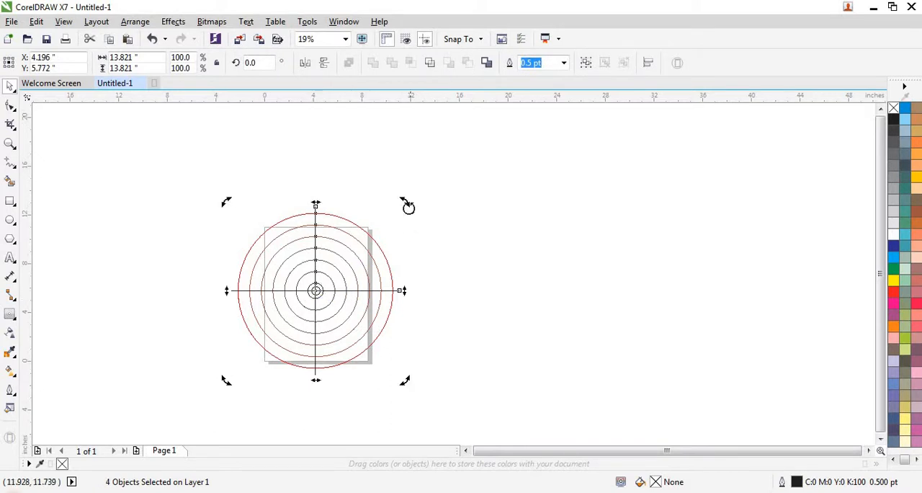
pyautogui.moveTo(418, 227); pyautogui.dragTo(428, 290)
pyautogui.scroll(2, 281, 234)
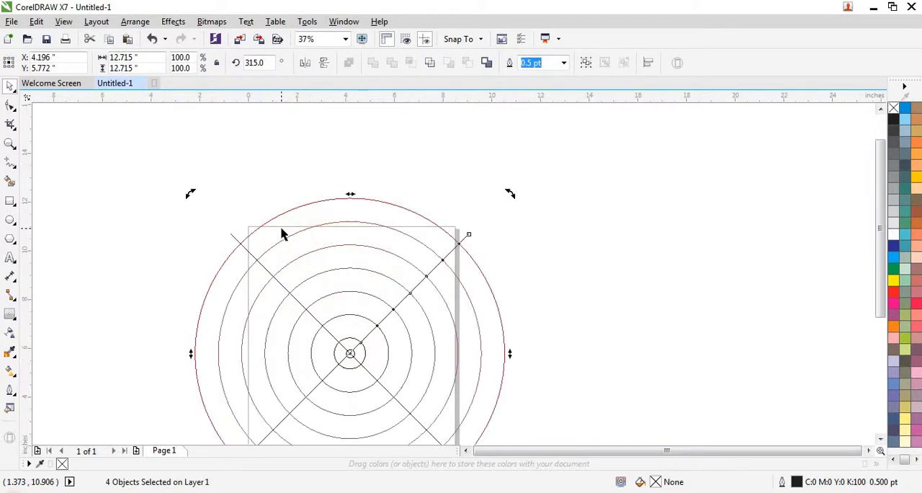
pyautogui.click(40, 199)
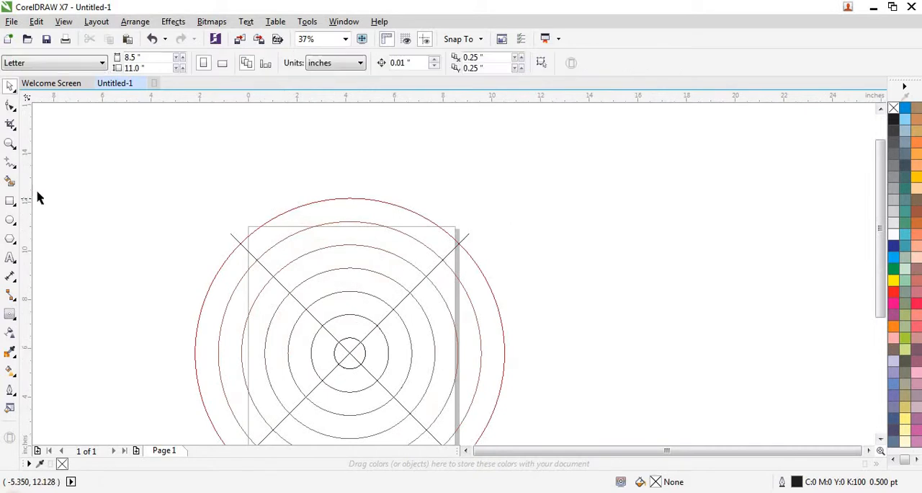
# Smart-fill three alternate ring segments in the upper quadrant, starting with the outermost, in blue with no outline.
pyautogui.click(10, 181)
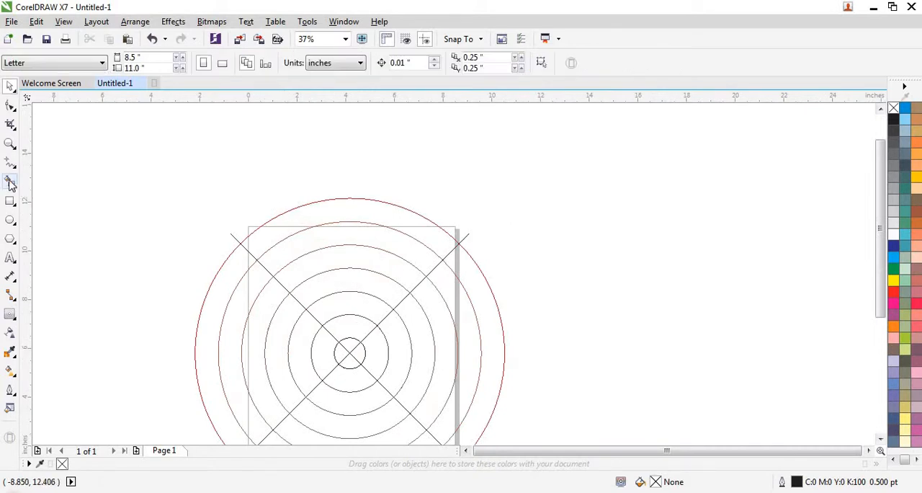
pyautogui.click(336, 207)
pyautogui.click(334, 254)
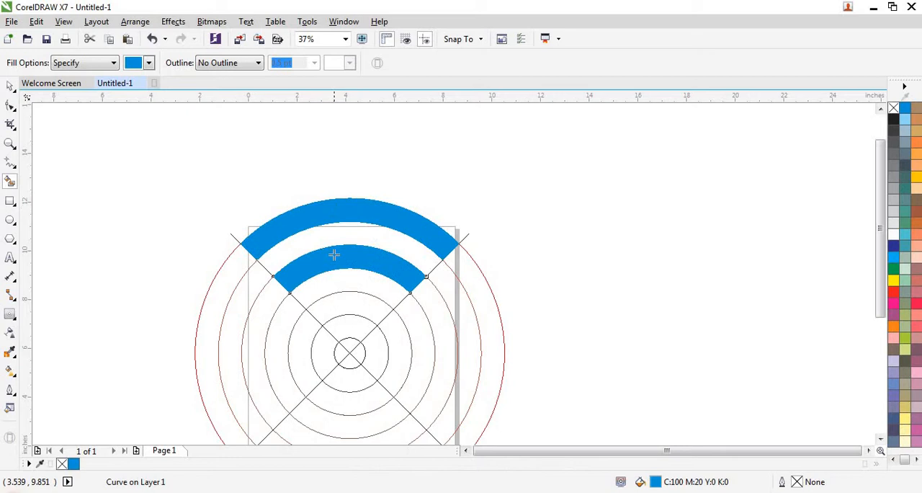
pyautogui.click(343, 300)
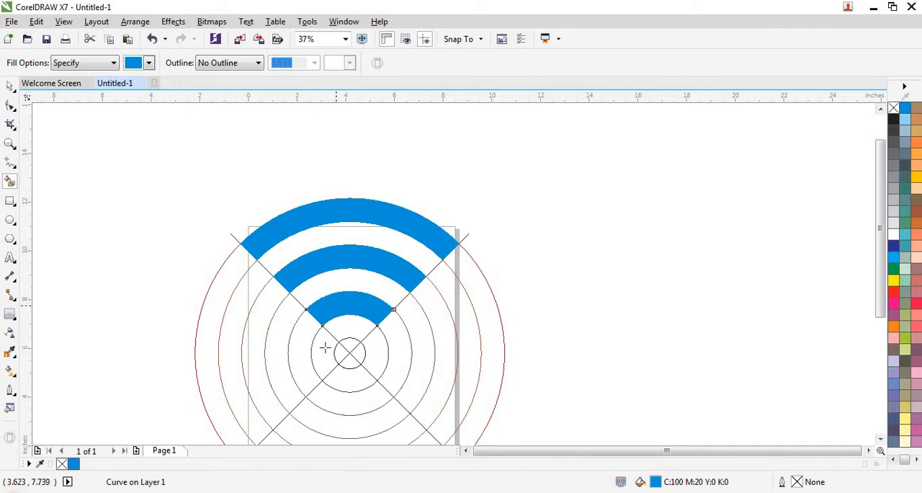
# Delete both diagonal guide lines crossing the circles.
pyautogui.click(10, 87)
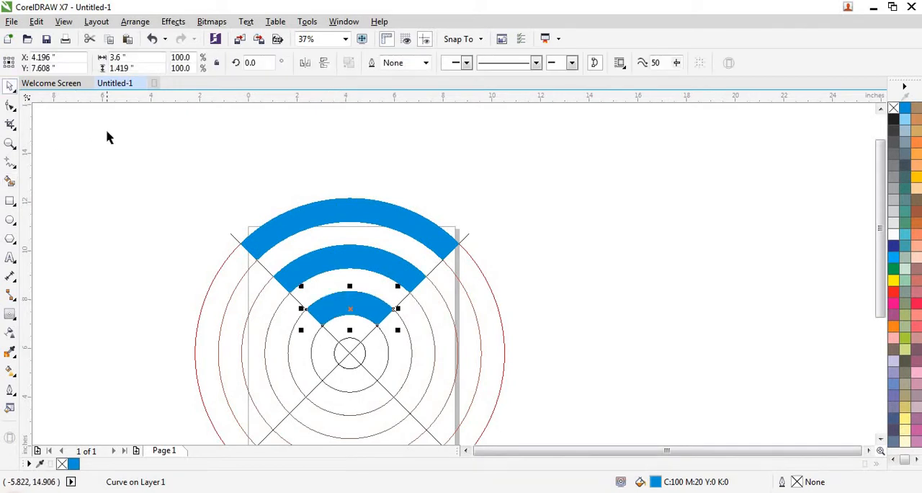
pyautogui.click(107, 136)
pyautogui.click(337, 368)
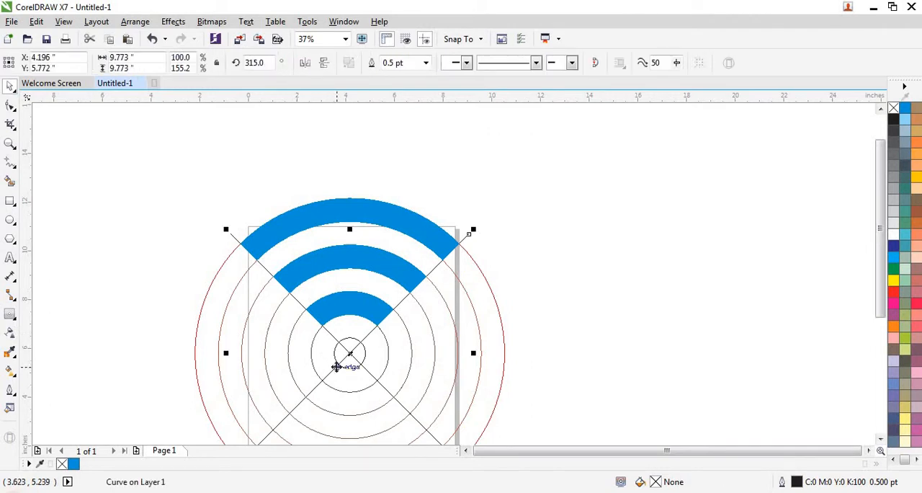
pyautogui.press('Delete')
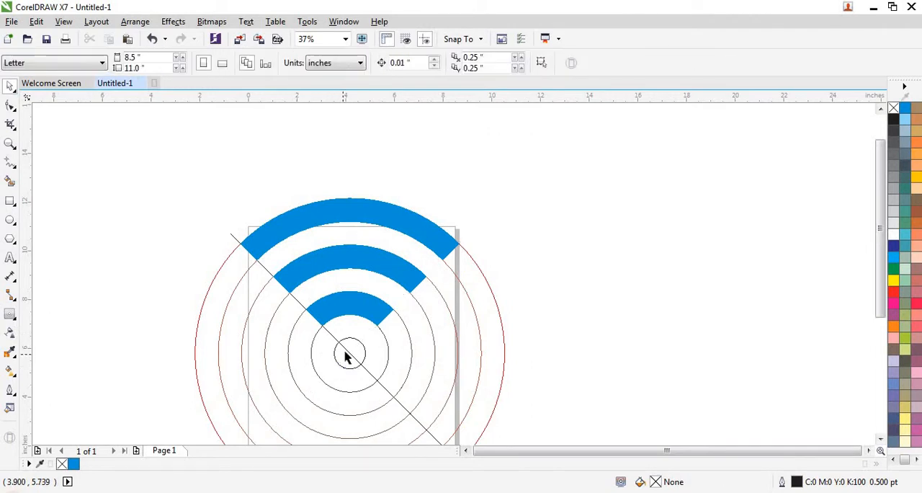
pyautogui.click(346, 355)
pyautogui.press('Delete')
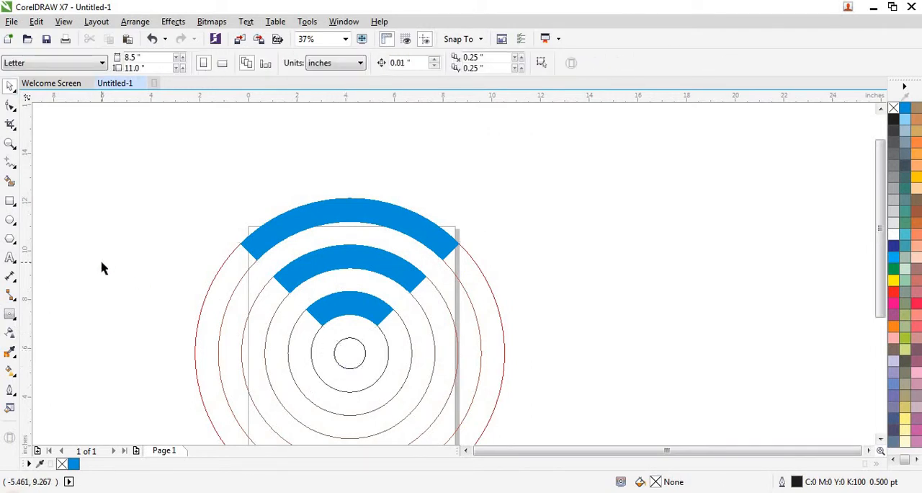
# Smart-fill the centre circle with the same blue and delete the contour circles.
pyautogui.click(349, 356)
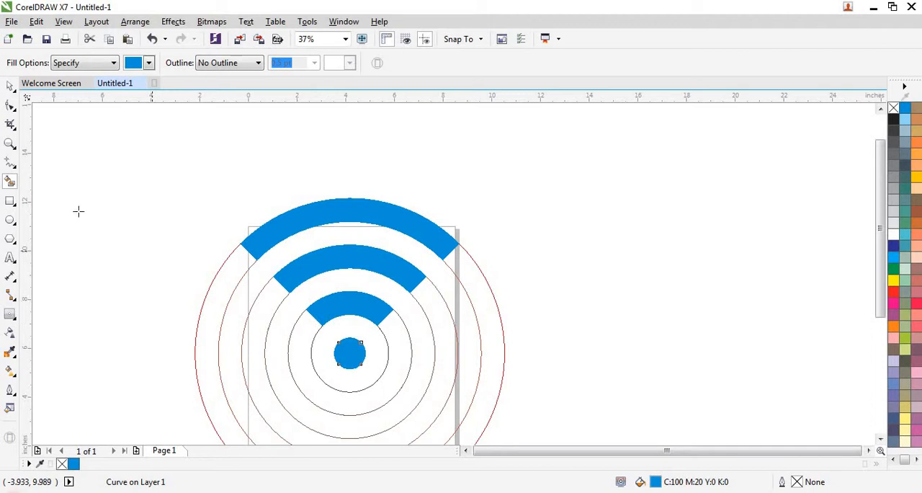
pyautogui.click(10, 86)
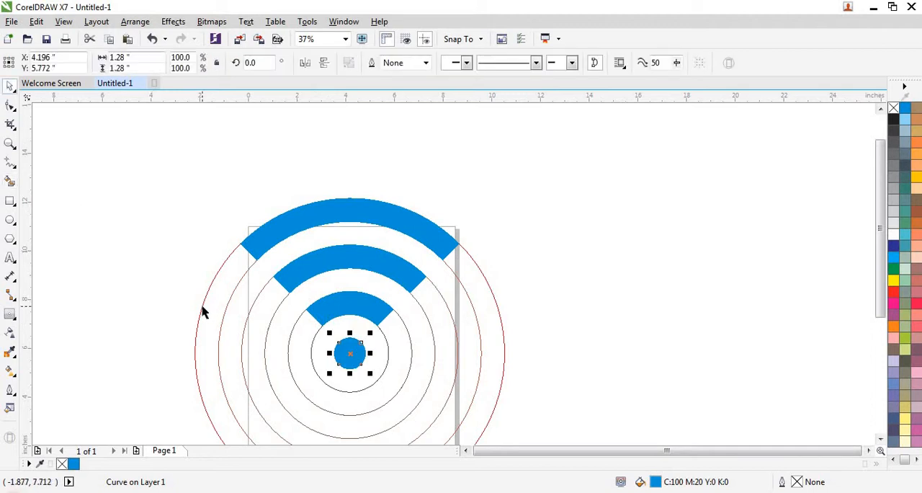
pyautogui.click(202, 306)
pyautogui.press('Delete')
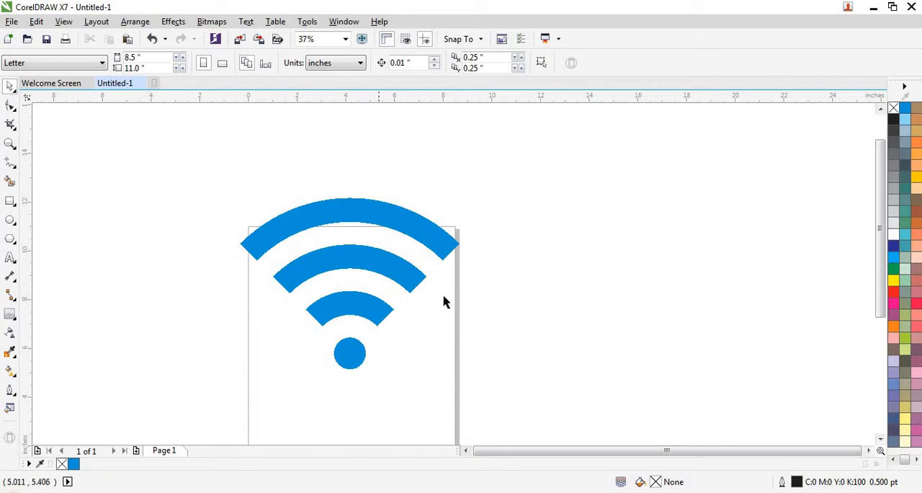
# Draw a circle about 1.03 inches in diameter centred on the left end of the outermost blue arc.
pyautogui.click(10, 220)
pyautogui.moveTo(146, 285)
pyautogui.mouseDown()
pyautogui.moveTo(177, 324)
pyautogui.moveTo(164, 308)
pyautogui.moveTo(243, 264)
pyautogui.moveTo(247, 251)
pyautogui.mouseUp()
pyautogui.scroll(2, 248, 252)
pyautogui.scroll(2, 247, 251)
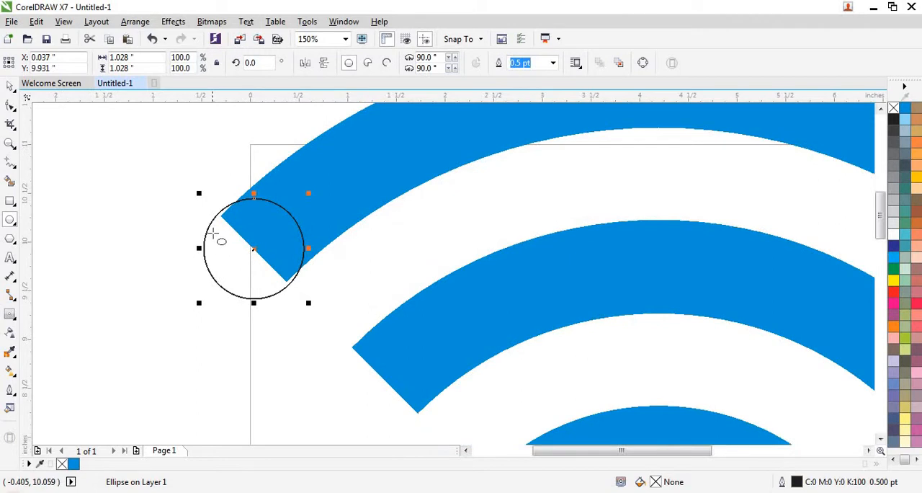
pyautogui.scroll(2, 219, 238)
# Resize the circle to about 0.957 inches so it passes through both corners of the outer arc's left end.
pyautogui.moveTo(189, 159); pyautogui.dragTo(207, 182)
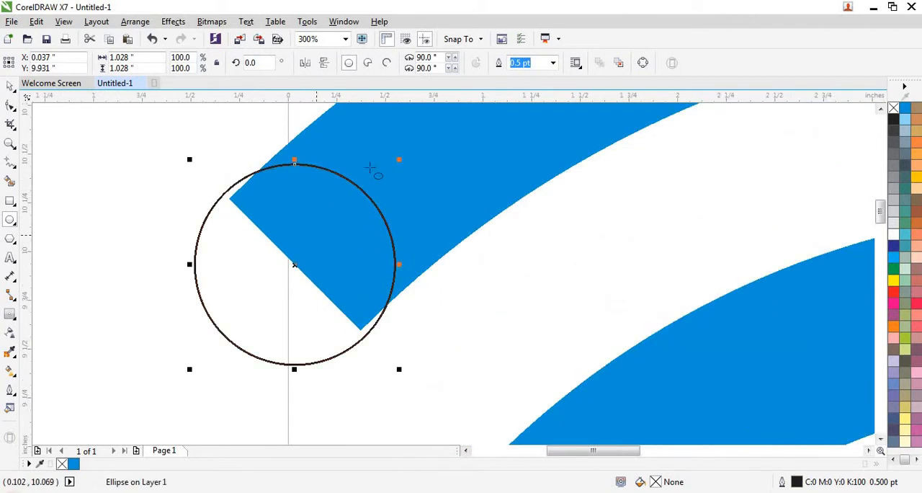
pyautogui.moveTo(397, 165); pyautogui.dragTo(392, 174)
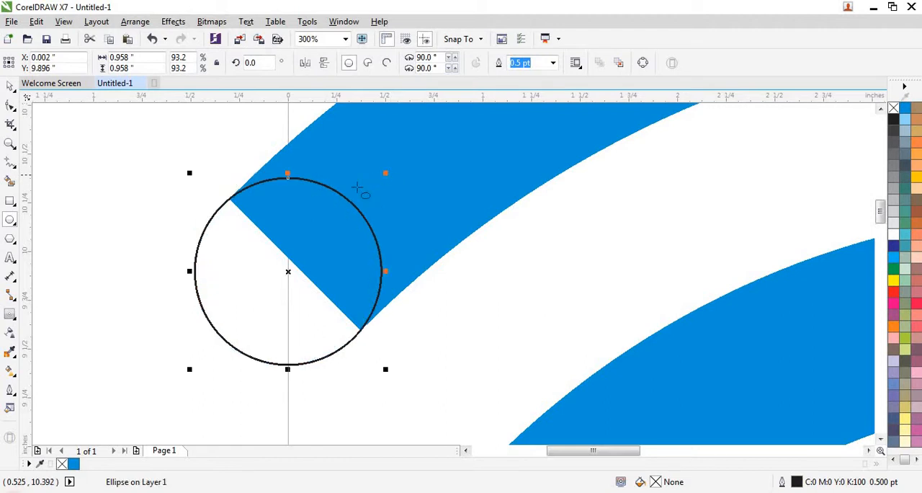
pyautogui.scroll(-1, 295, 264)
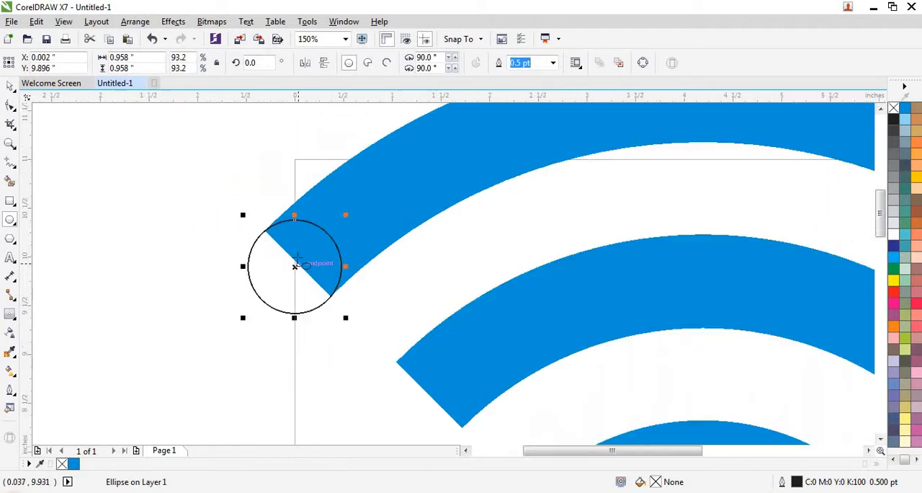
pyautogui.scroll(2, 251, 242)
pyautogui.scroll(-1, 165, 240)
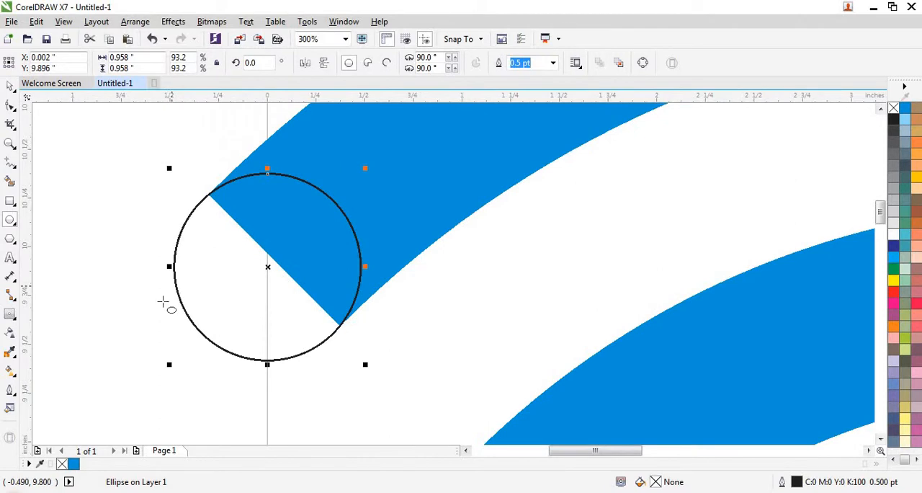
pyautogui.moveTo(172, 363); pyautogui.dragTo(177, 355)
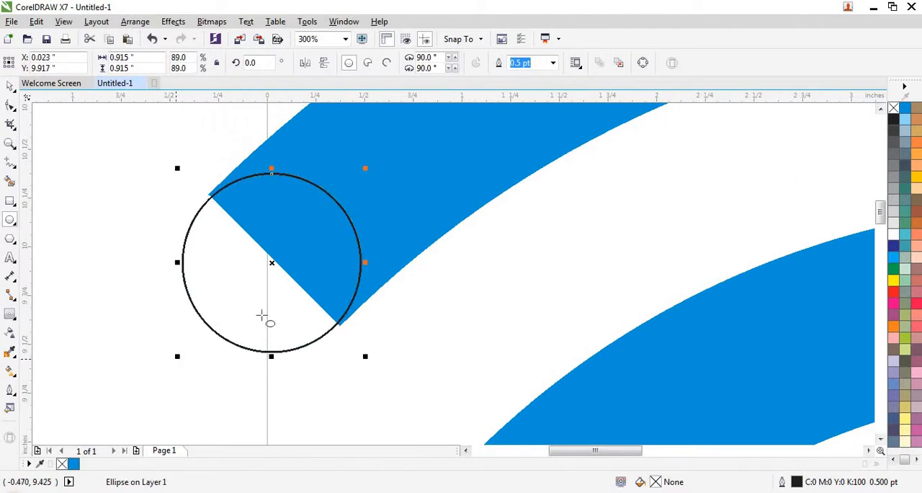
pyautogui.moveTo(365, 358); pyautogui.dragTo(371, 361)
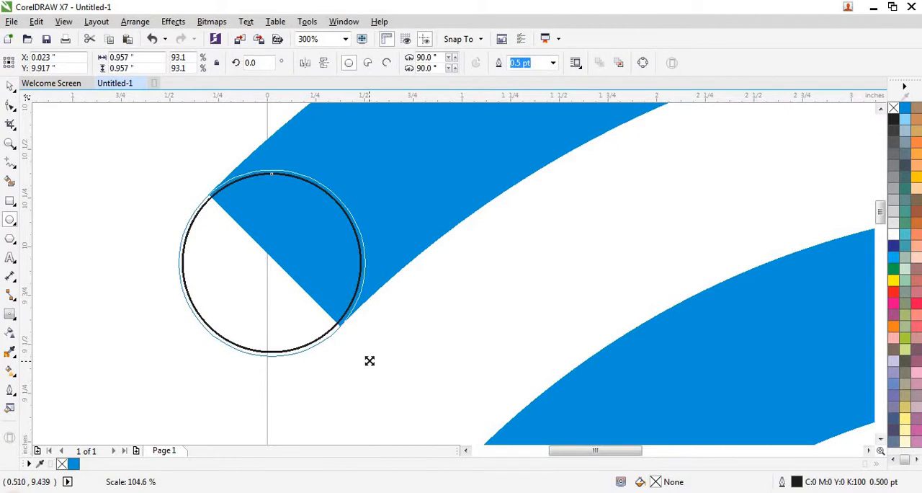
pyautogui.scroll(-2, 181, 295)
pyautogui.scroll(-2, 193, 254)
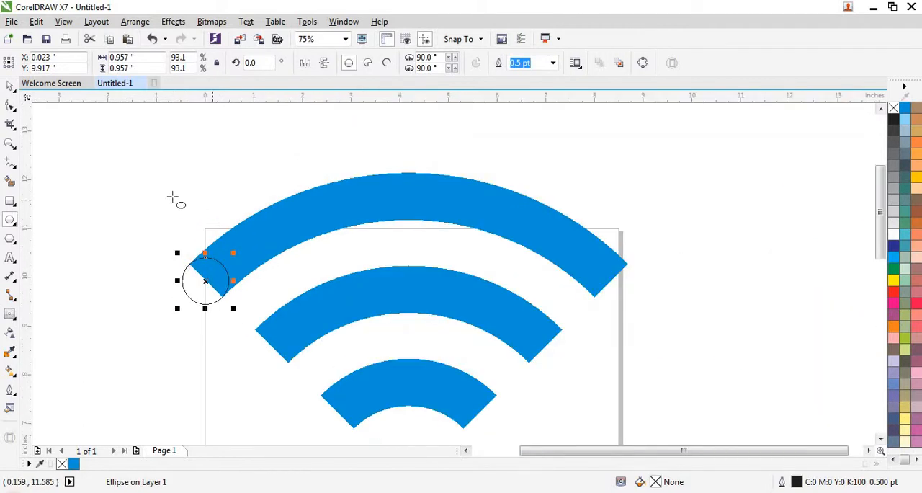
pyautogui.click(82, 181)
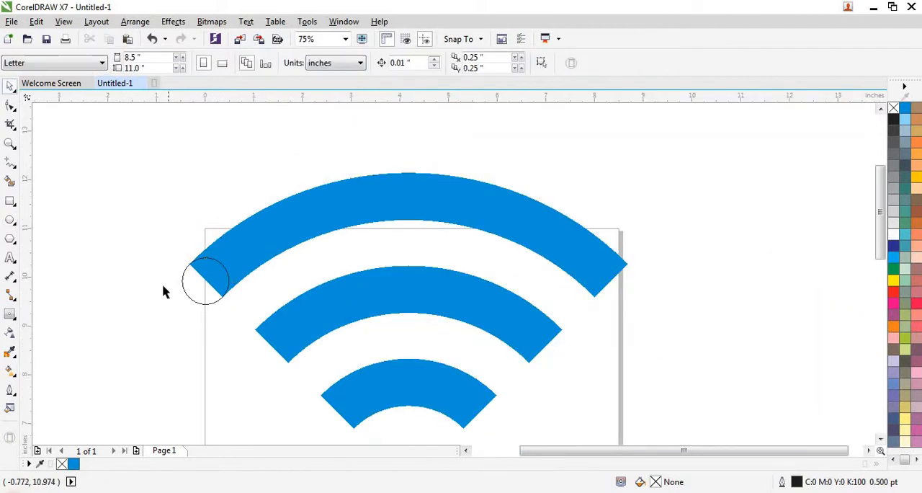
# Duplicate the circle on the outer arc's left end and place the copy over the middle arc's left end, through both corners.
pyautogui.rightClick(191, 301)
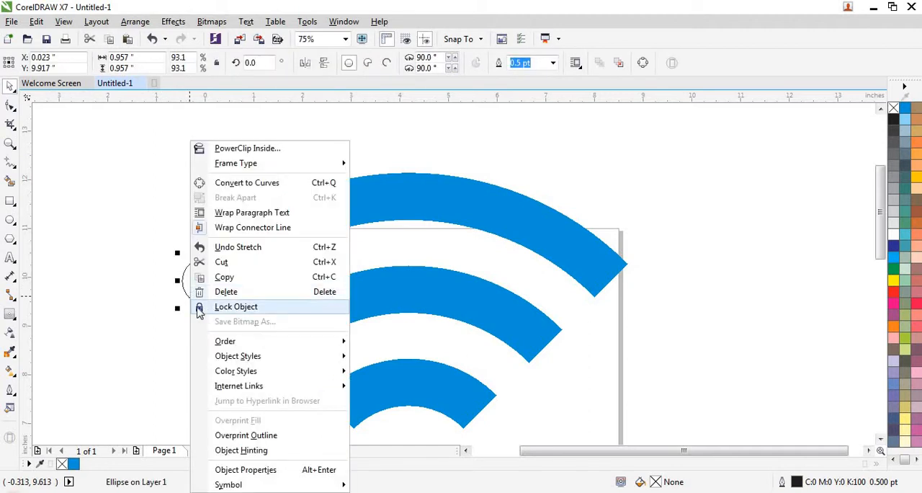
pyautogui.click(224, 278)
pyautogui.rightClick(182, 333)
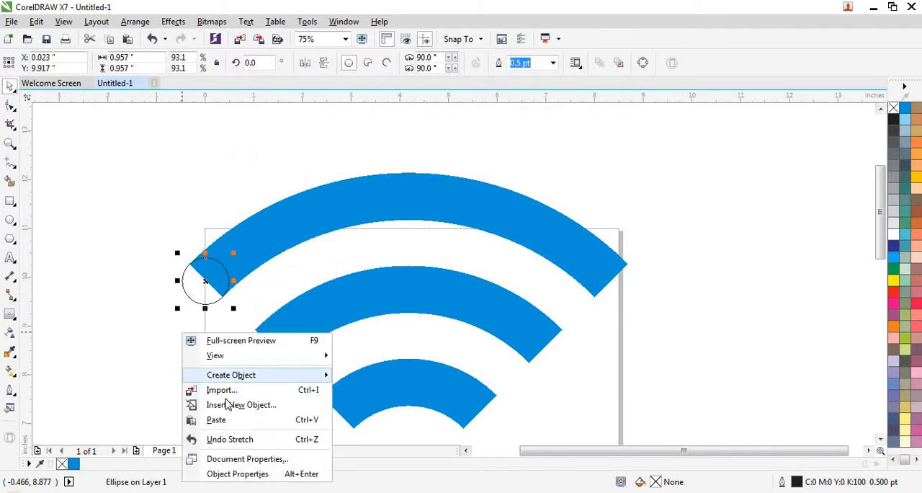
pyautogui.scroll(2, 223, 347)
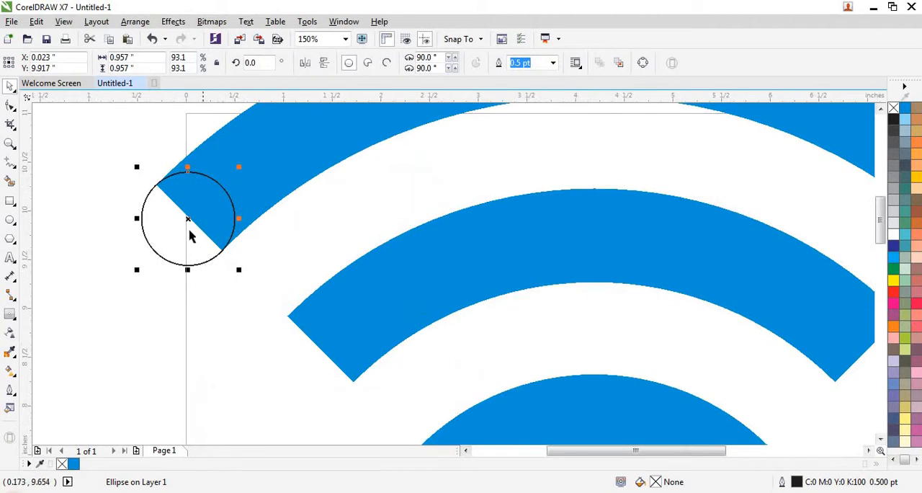
pyautogui.moveTo(187, 218); pyautogui.dragTo(320, 350)
pyautogui.scroll(-2, 306, 336)
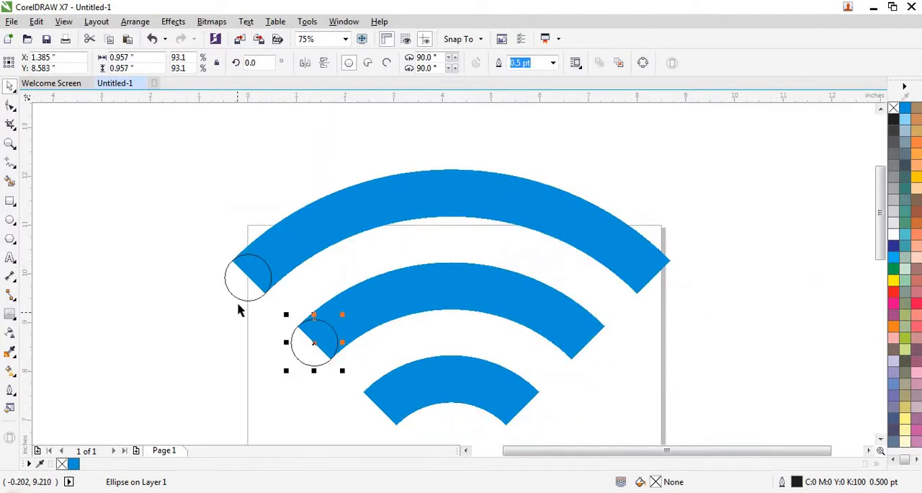
# Paste another copy of the end circle and place it over the innermost arc's left end, through both corners.
pyautogui.rightClick(232, 338)
pyautogui.click(247, 418)
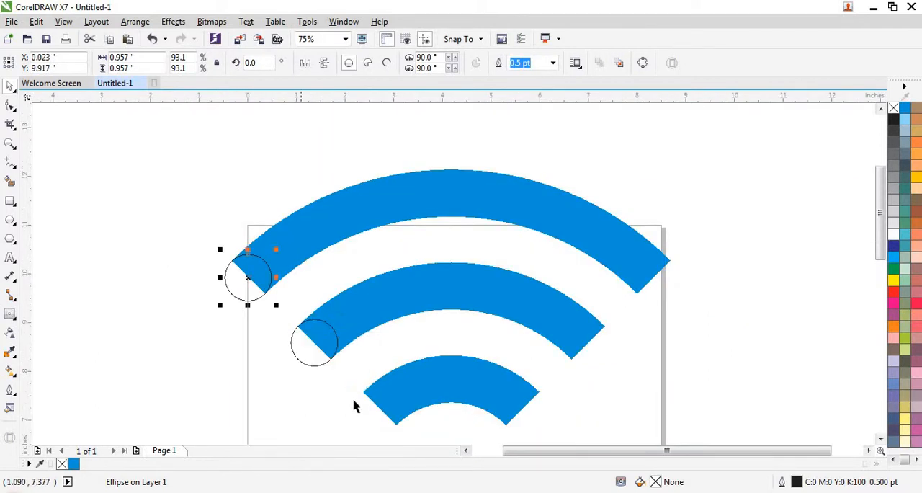
pyautogui.scroll(2, 353, 400)
pyautogui.moveTo(142, 154); pyautogui.dragTo(407, 416)
pyautogui.scroll(-2, 331, 360)
pyautogui.scroll(4, 330, 336)
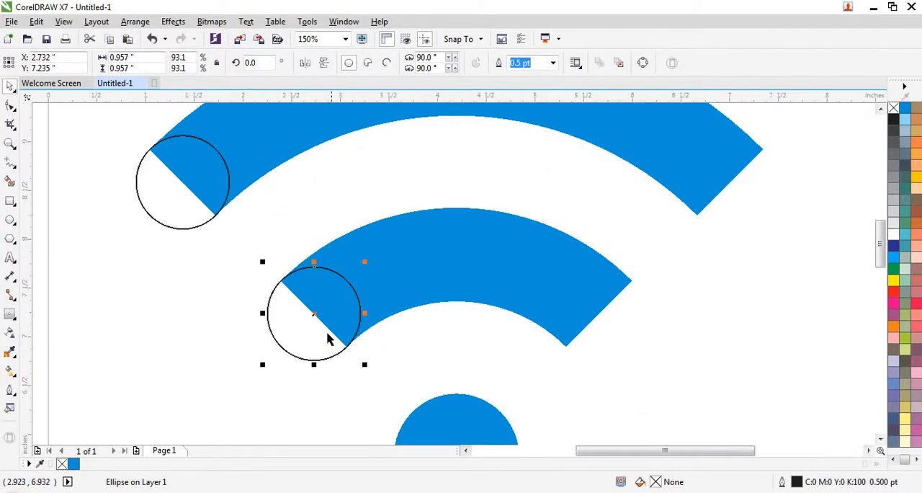
pyautogui.scroll(-4, 329, 332)
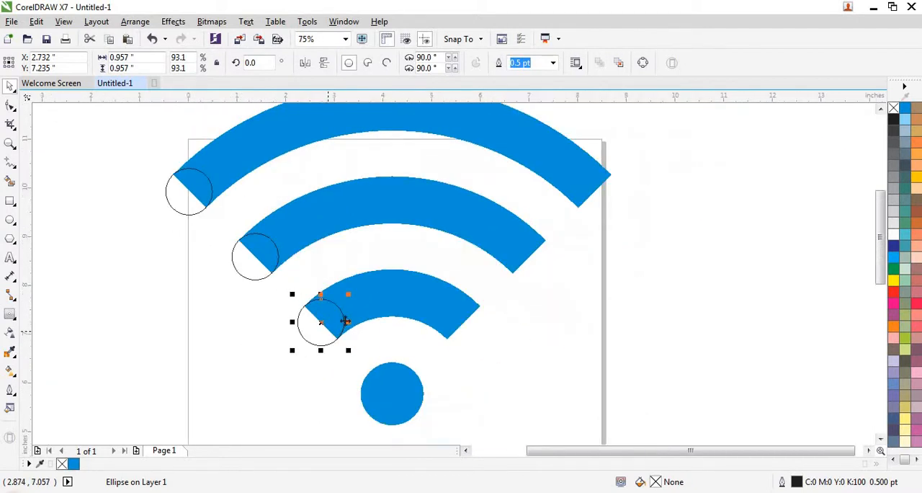
# Select the three circles on the arcs' left ends and paste a duplicate set in place.
pyautogui.scroll(-2, 270, 299)
pyautogui.moveTo(214, 230); pyautogui.dragTo(340, 340)
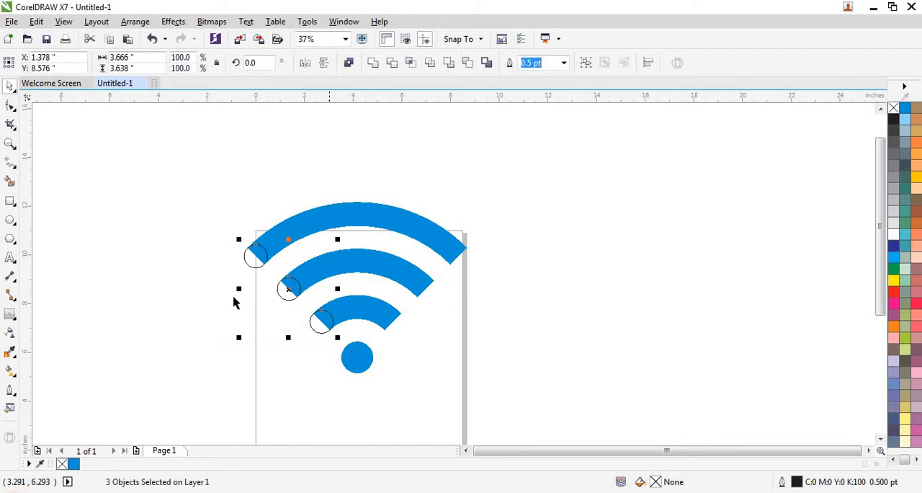
pyautogui.rightClick(280, 294)
pyautogui.click(311, 308)
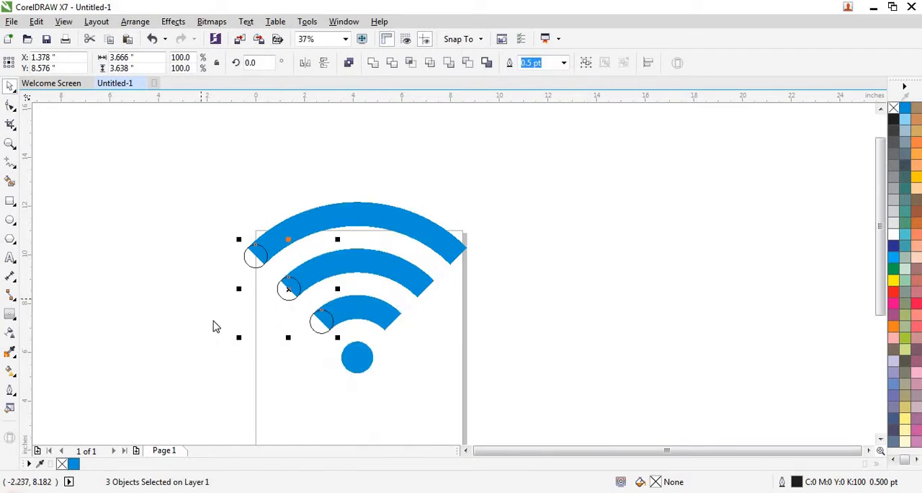
pyautogui.rightClick(202, 299)
pyautogui.click(243, 387)
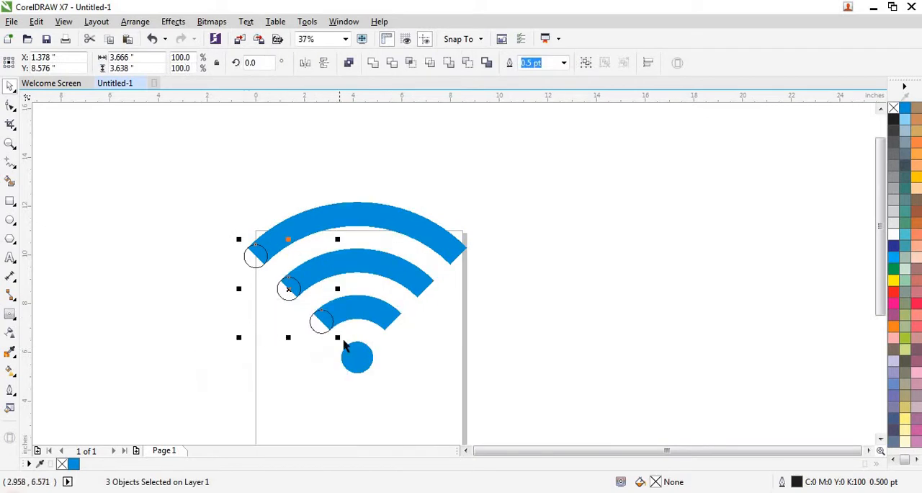
# Set the duplicate circles' rotation centre to the middle of the blue dot and rotate them to 270 degrees, onto the arcs' right ends.
pyautogui.click(287, 288)
pyautogui.moveTo(289, 289)
pyautogui.mouseDown()
pyautogui.moveTo(305, 293)
pyautogui.moveTo(357, 356)
pyautogui.mouseUp()
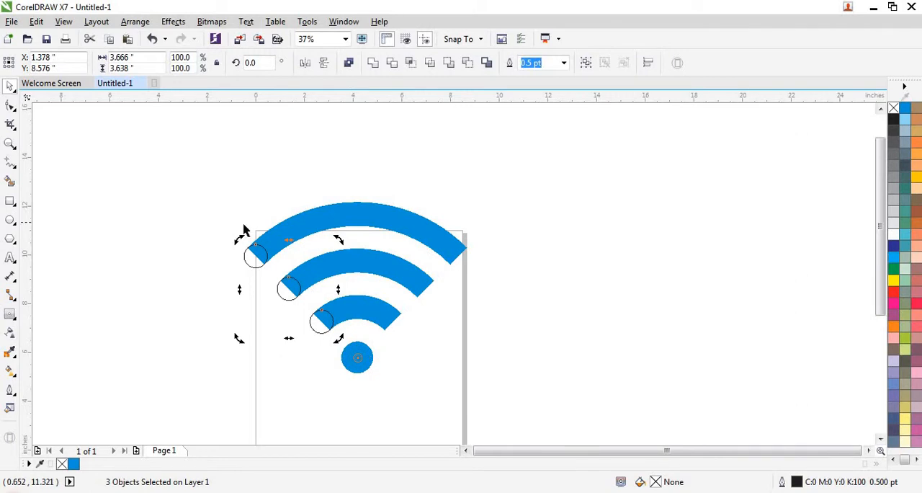
pyautogui.scroll(2, 354, 367)
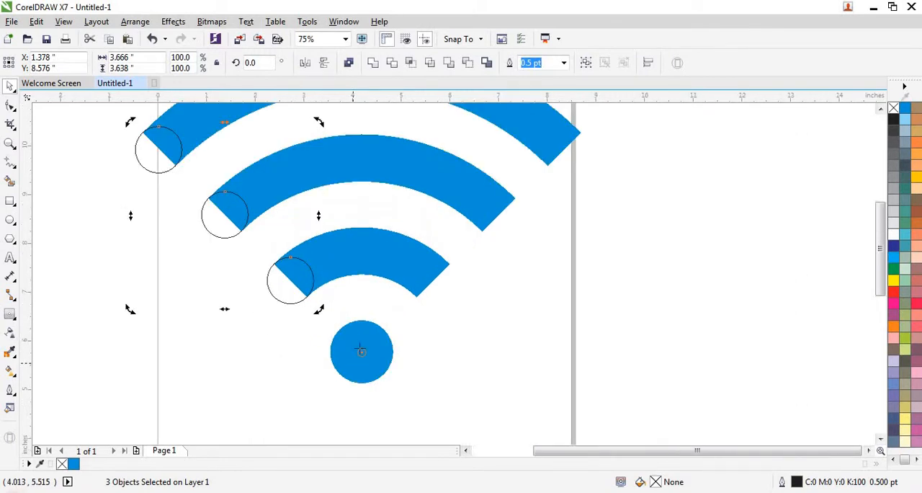
pyautogui.scroll(-2, 346, 371)
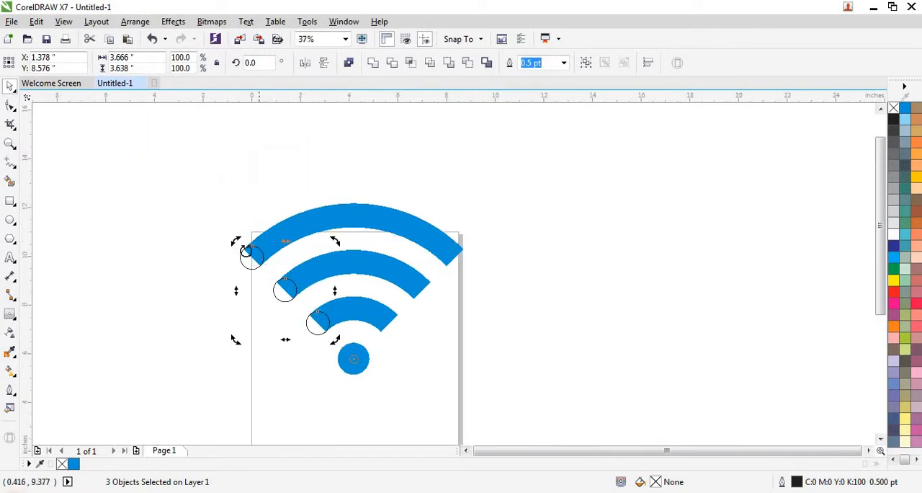
pyautogui.moveTo(248, 238); pyautogui.dragTo(456, 247)
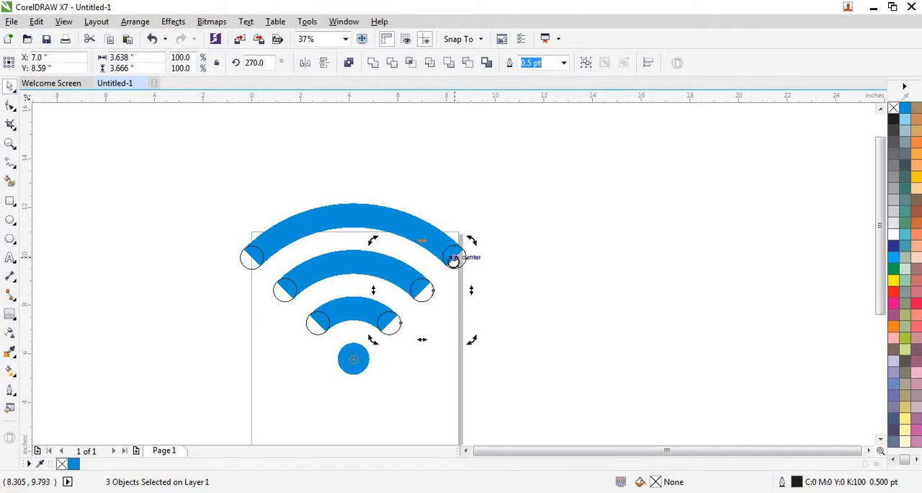
pyautogui.scroll(2, 454, 259)
pyautogui.scroll(-2, 468, 249)
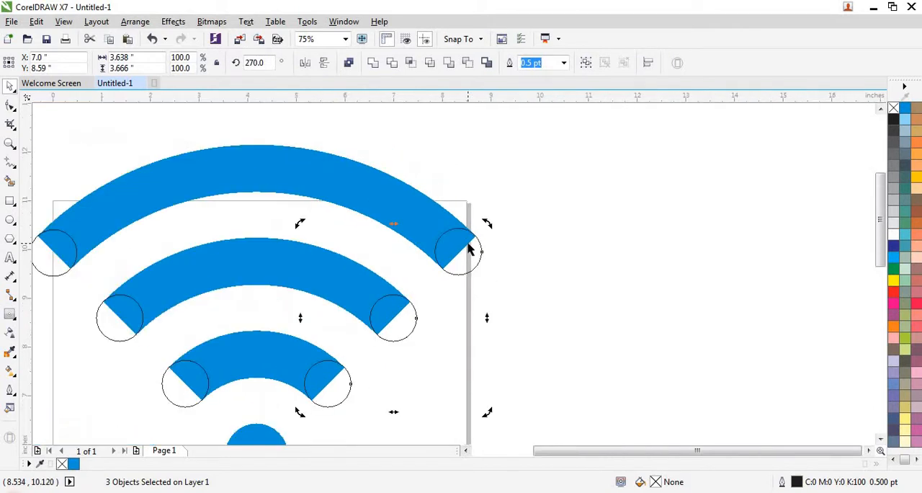
# Select all the arcs, end circles and the centre dot and weld them into one blue shape.
pyautogui.click(268, 202)
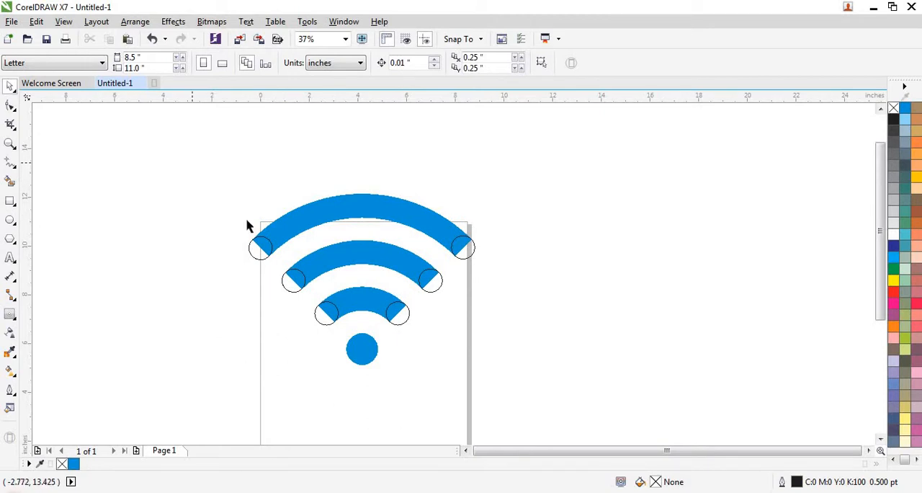
pyautogui.moveTo(192, 163); pyautogui.dragTo(502, 397)
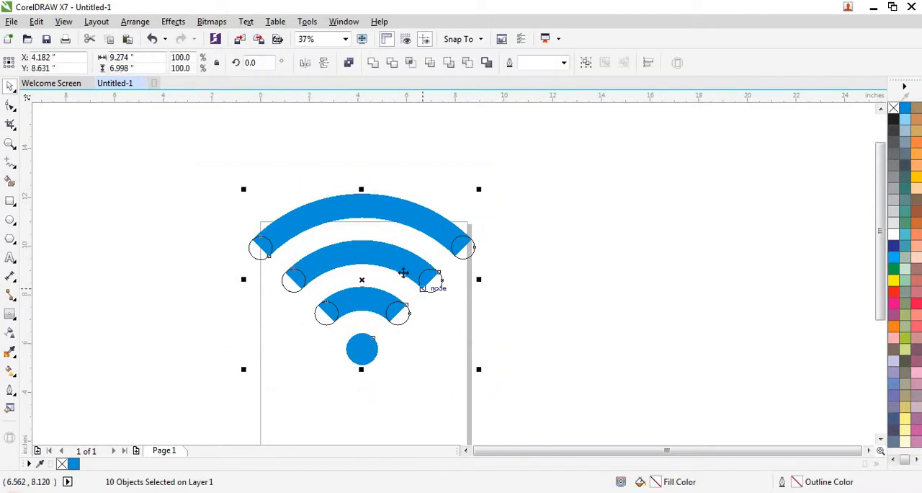
pyautogui.click(372, 64)
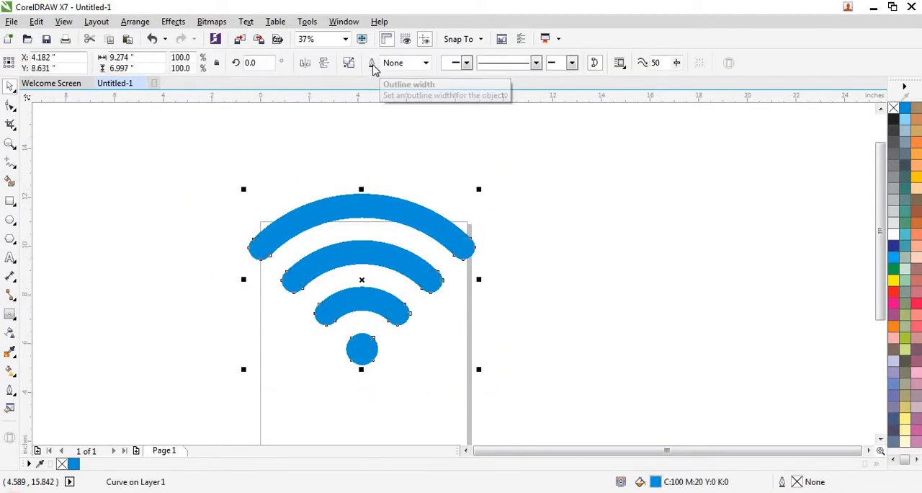
# Try a black fill on the welded icon, then remove the fill and apply a black hairline outline.
pyautogui.click(894, 119)
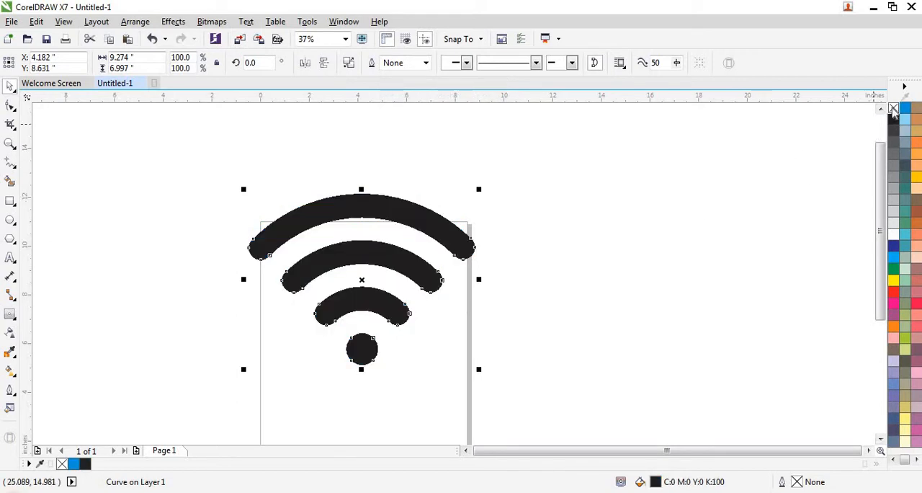
pyautogui.click(894, 108)
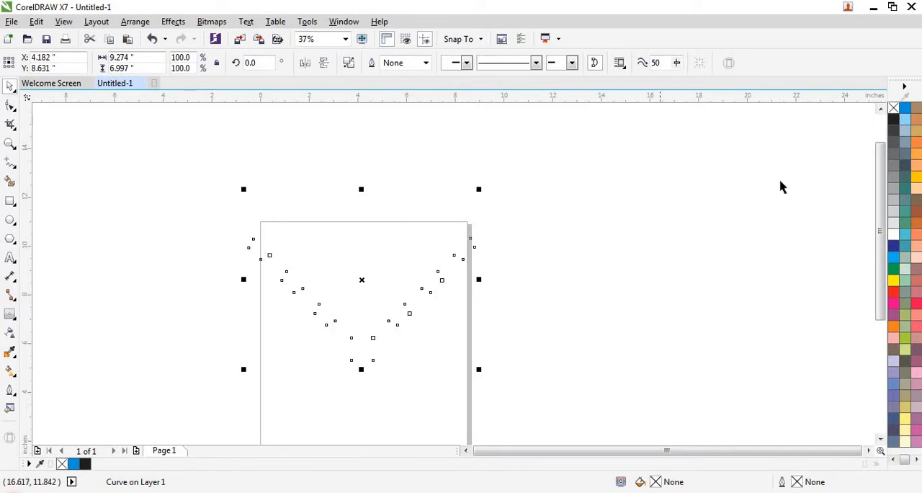
pyautogui.rightClick(894, 119)
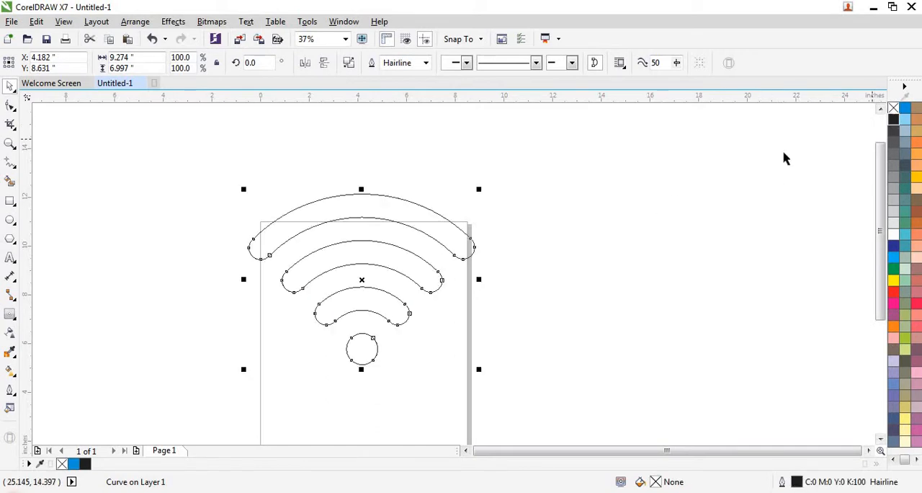
# Scale the icon proportionally to about 5.5 by 4.15 inches and move it inside the upper part of the page.
pyautogui.moveTo(243, 190); pyautogui.dragTo(324, 231)
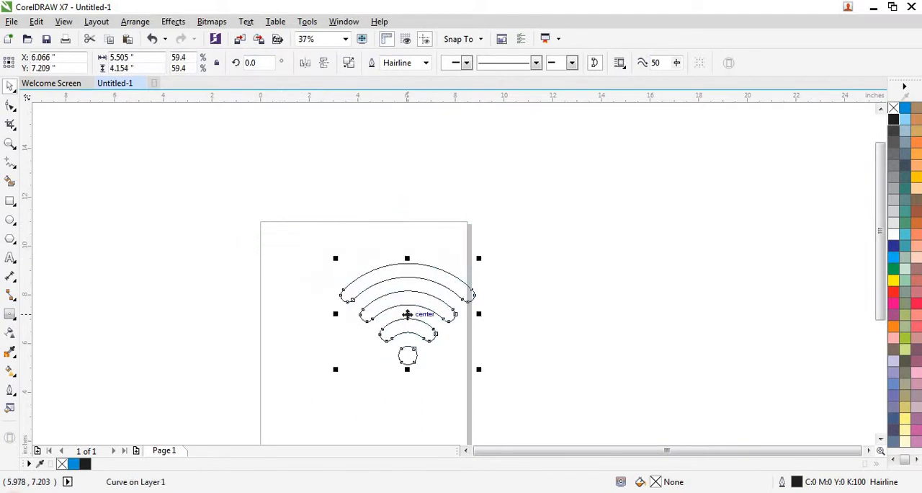
pyautogui.moveTo(407, 314); pyautogui.dragTo(373, 294)
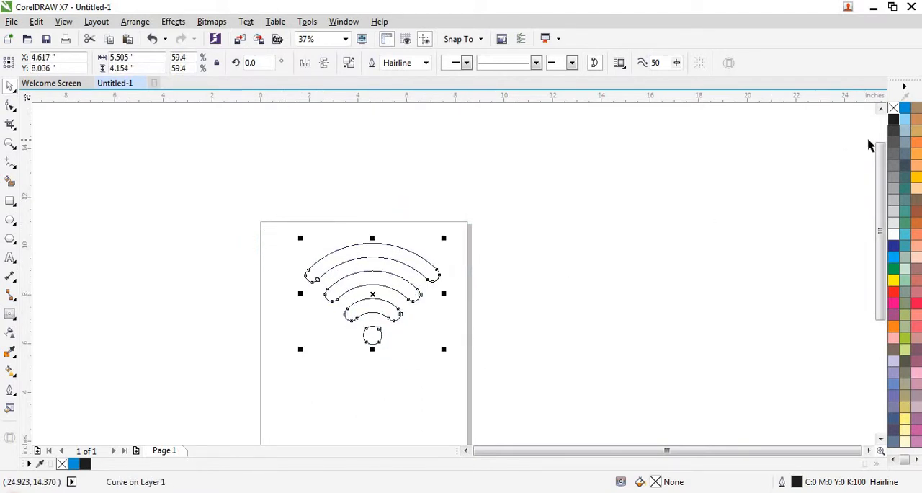
# Fill the Wi-Fi icon with black, remove its outline and deselect it.
pyautogui.click(894, 123)
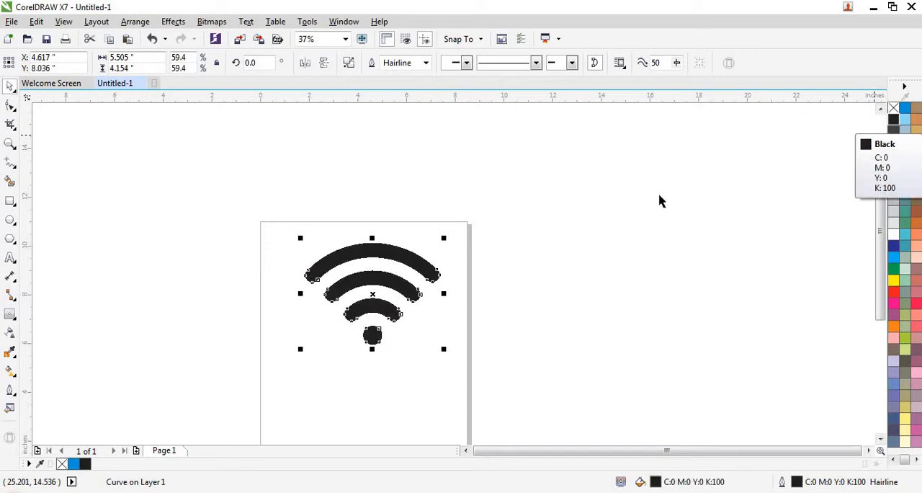
pyautogui.rightClick(894, 108)
pyautogui.moveTo(531, 185); pyautogui.dragTo(278, 375)
pyautogui.hotkey('shift', 'F2')
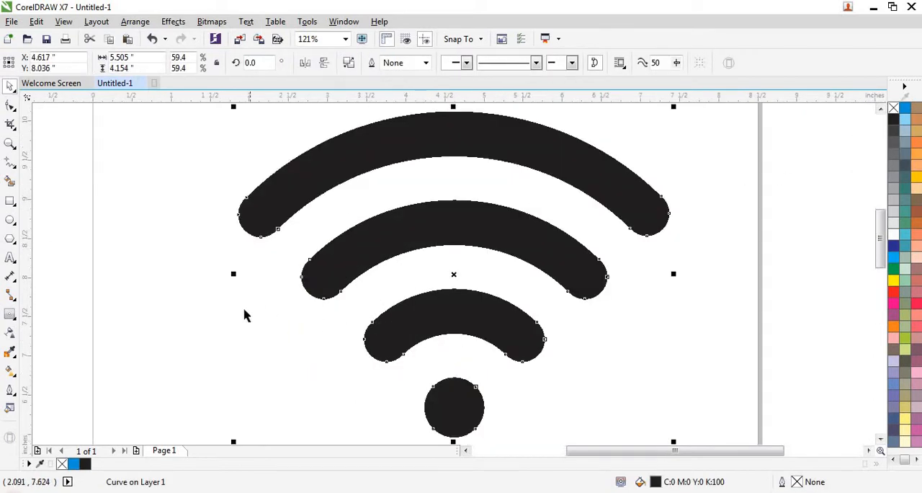
pyautogui.click(244, 315)
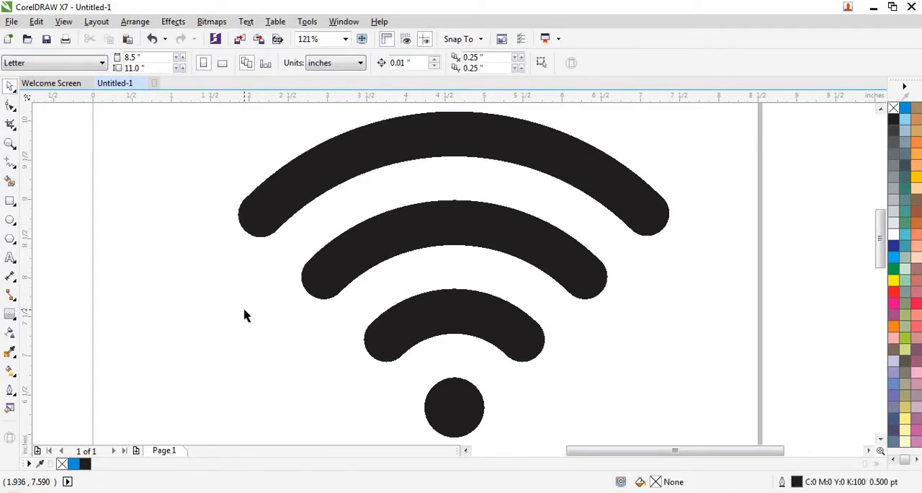